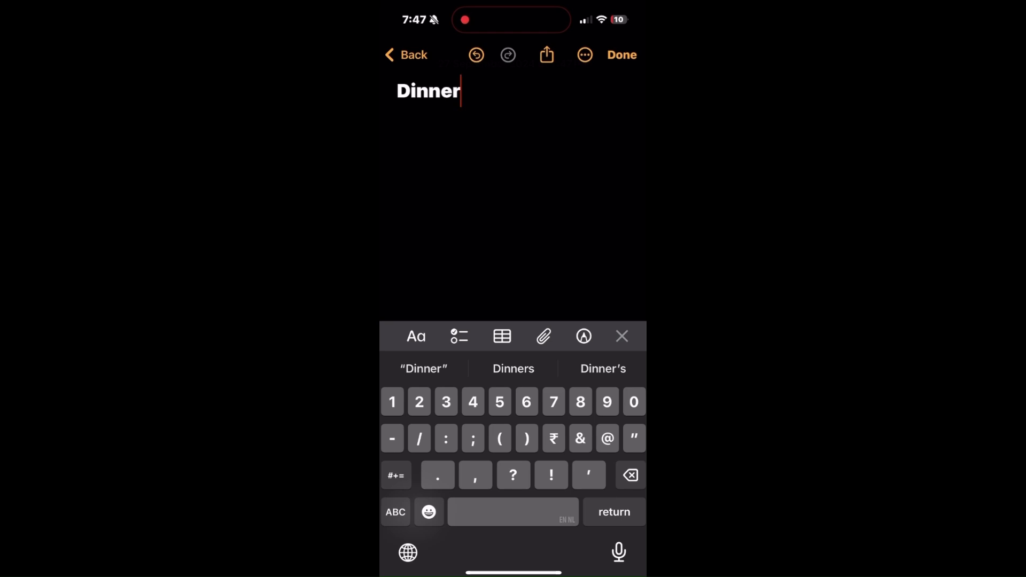
Step: Enter 'Dinner=$34' as the note's first line and start a second line
click(395, 475)
click(634, 402)
text(=)
click(395, 512)
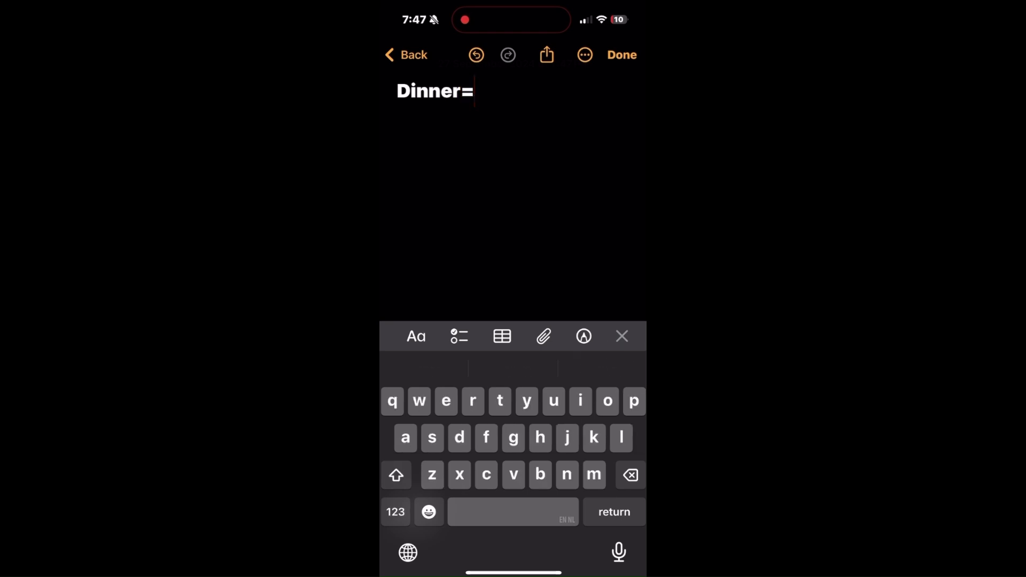
click(395, 511)
text($34)
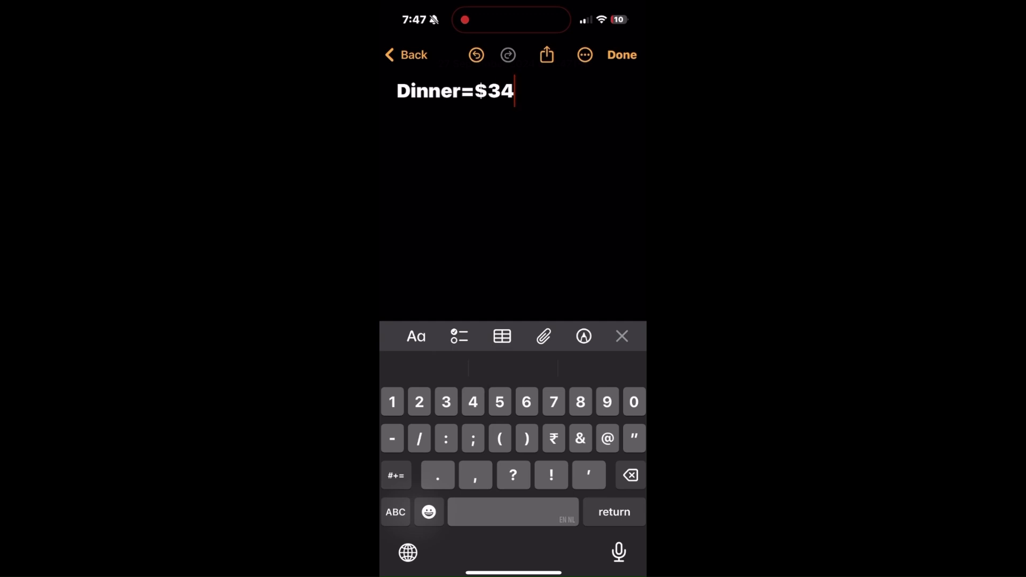
click(614, 512)
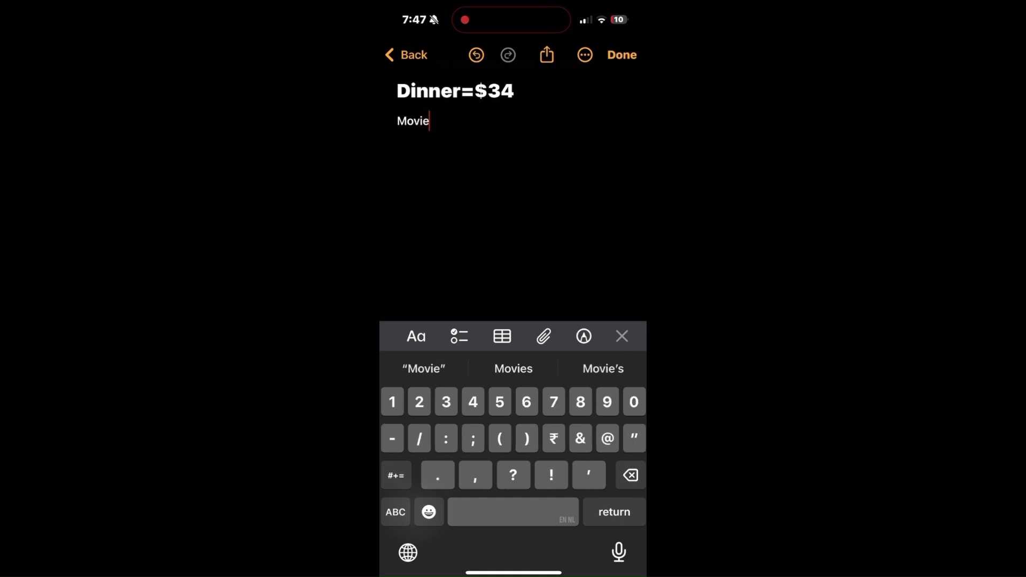
Step: Write 'Movie= $32' on the second line, then start a third line
click(397, 476)
click(634, 402)
text(=)
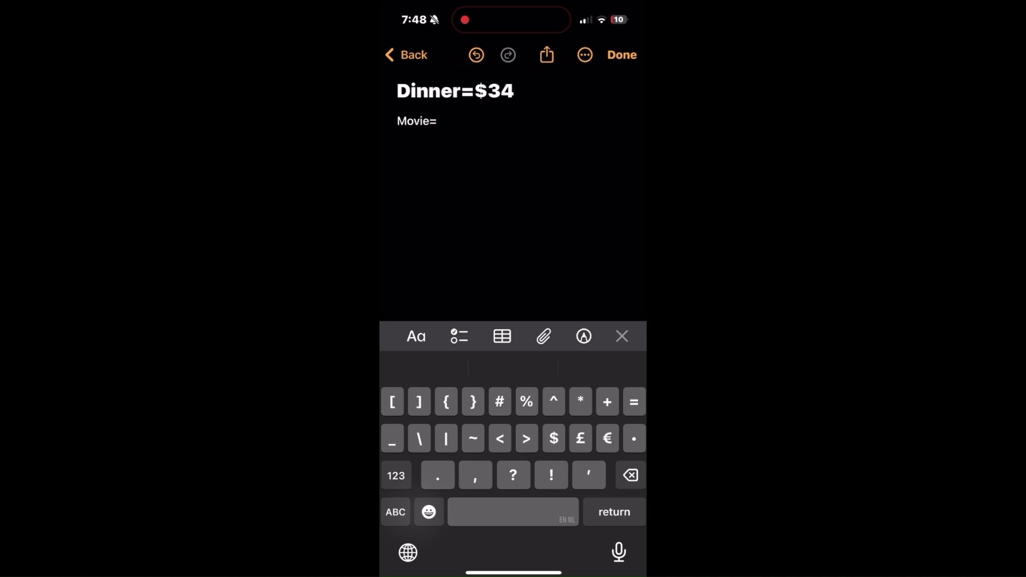
click(514, 511)
click(396, 476)
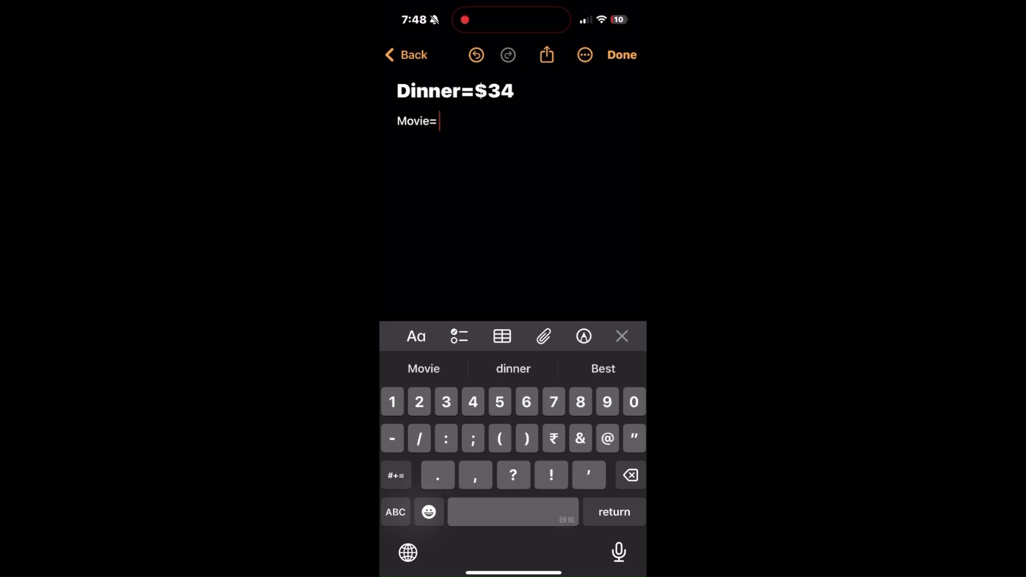
click(395, 475)
click(554, 439)
text($)
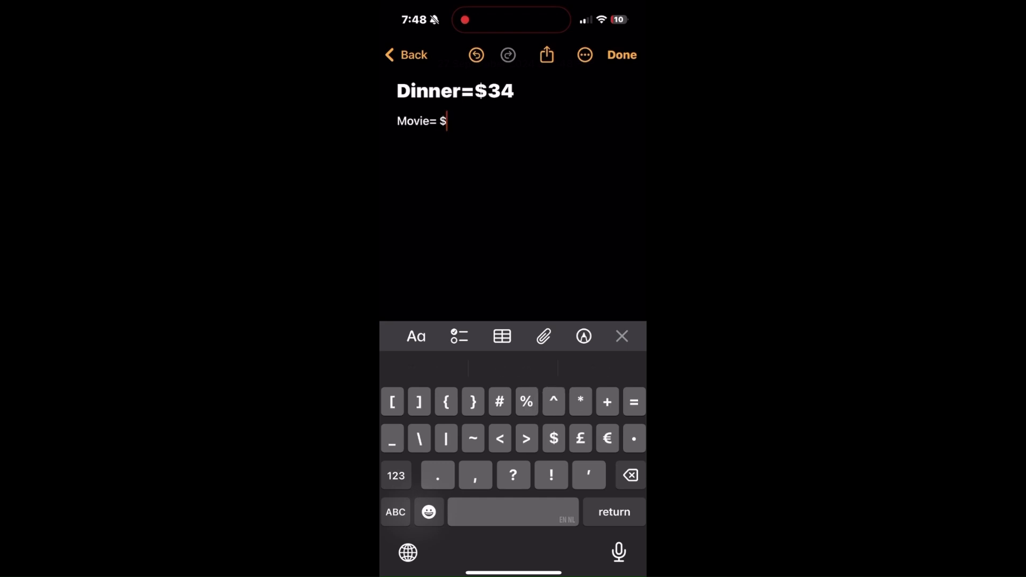
click(395, 512)
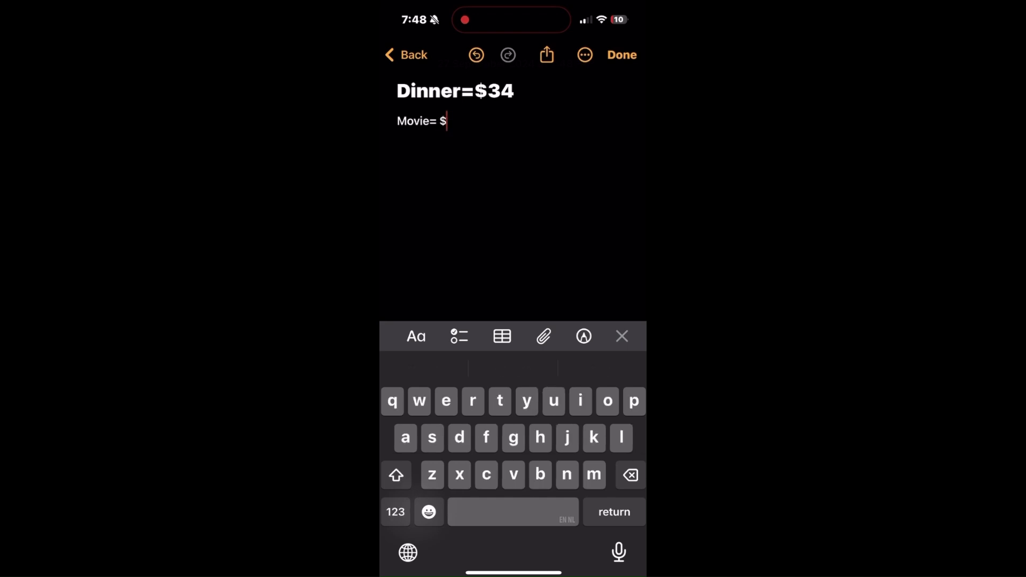
click(395, 512)
click(445, 402)
text(32)
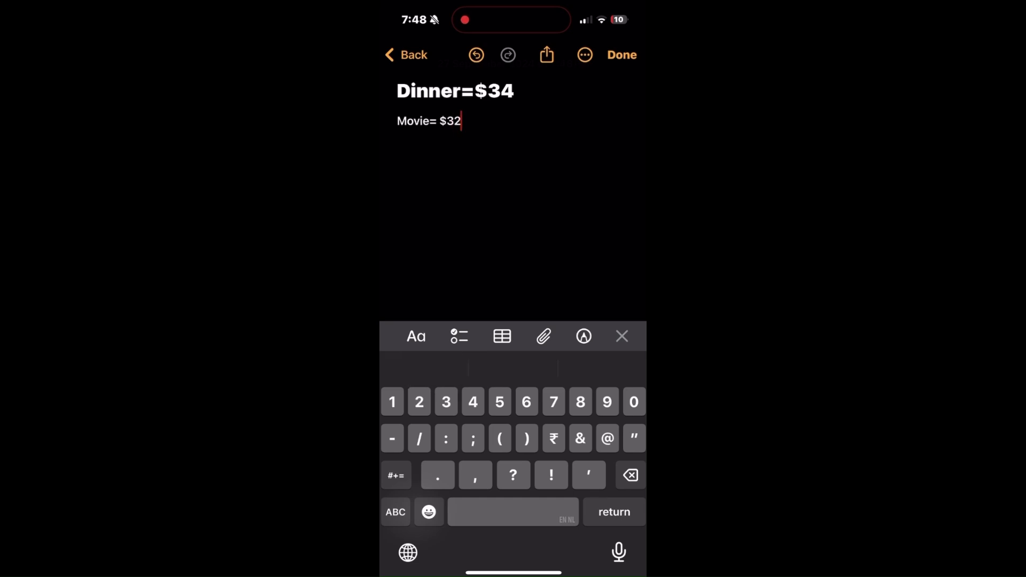
click(615, 512)
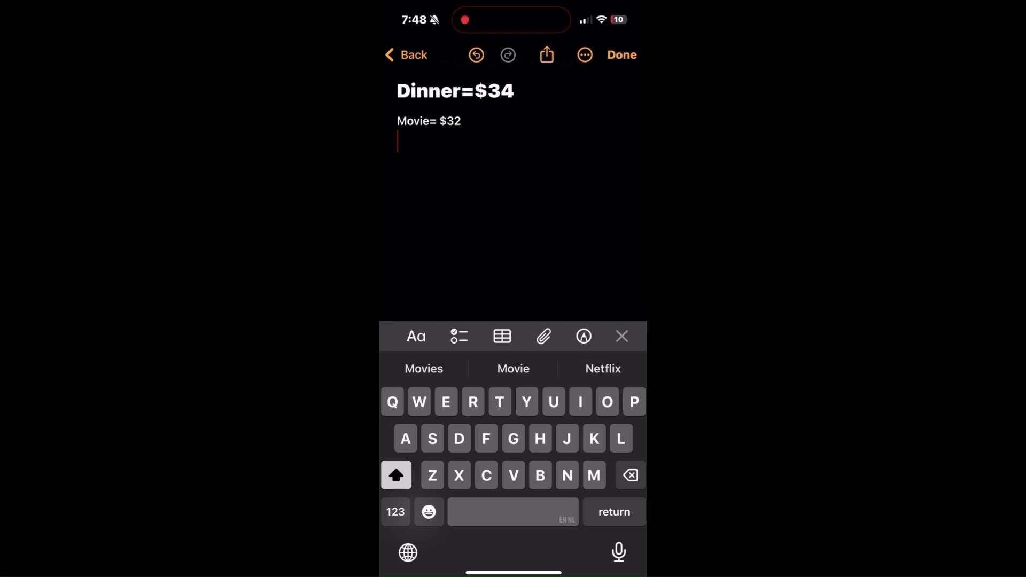
text(Dinner)
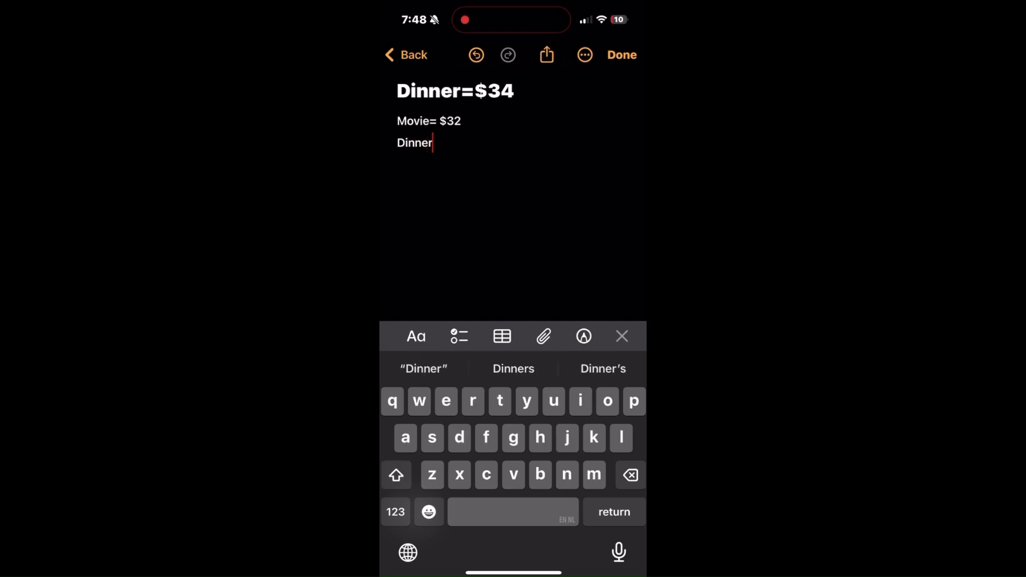
Step: Enter 'Dinner+movie=' to accept the $66.00 total, then start a fourth line
click(396, 512)
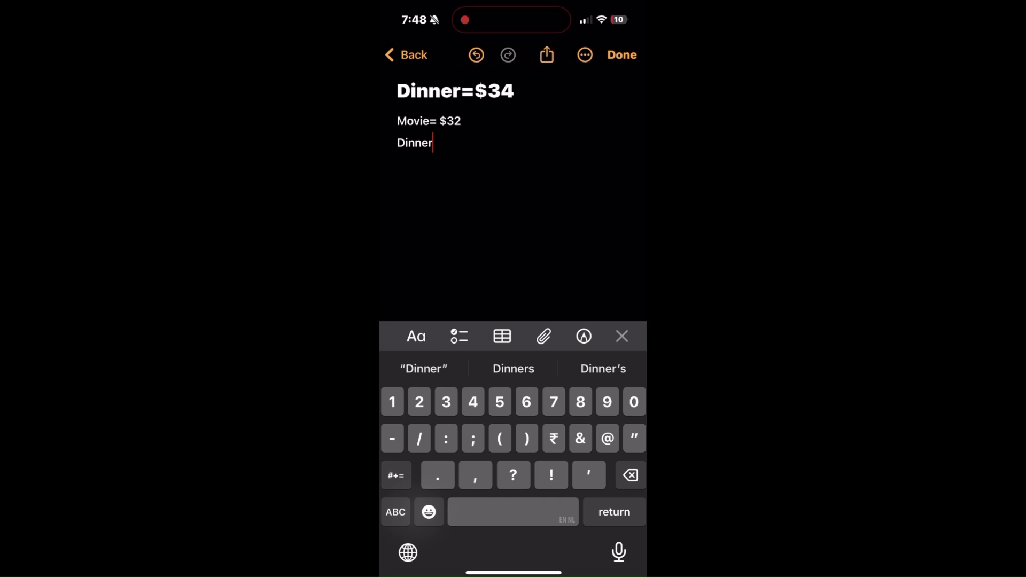
click(396, 476)
text(=)
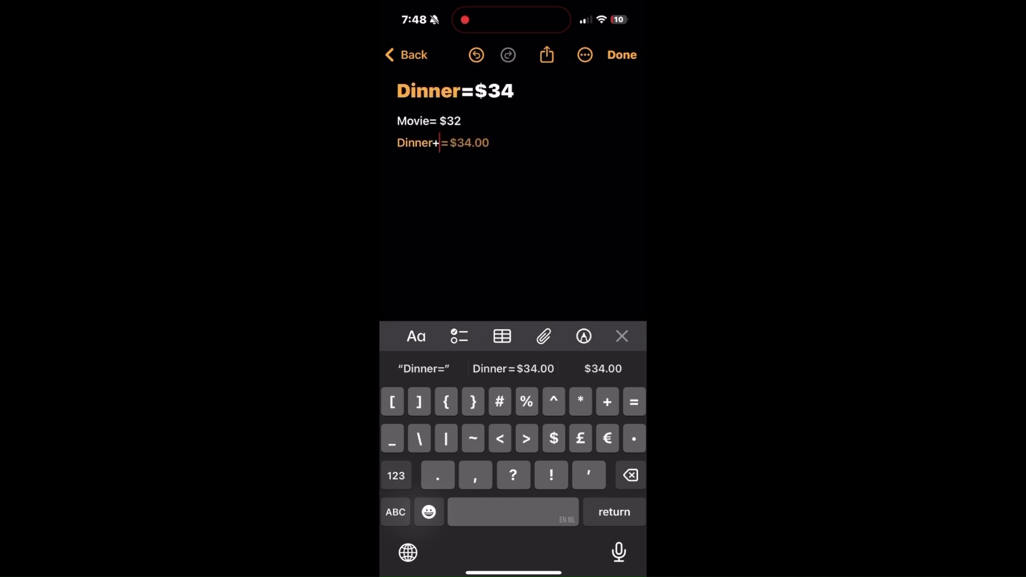
click(395, 512)
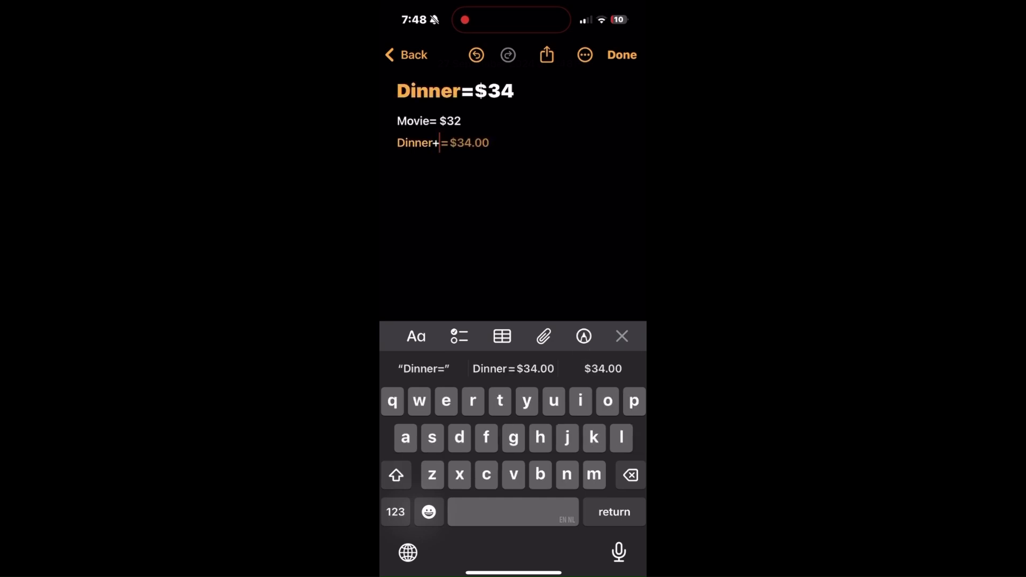
text(movie)
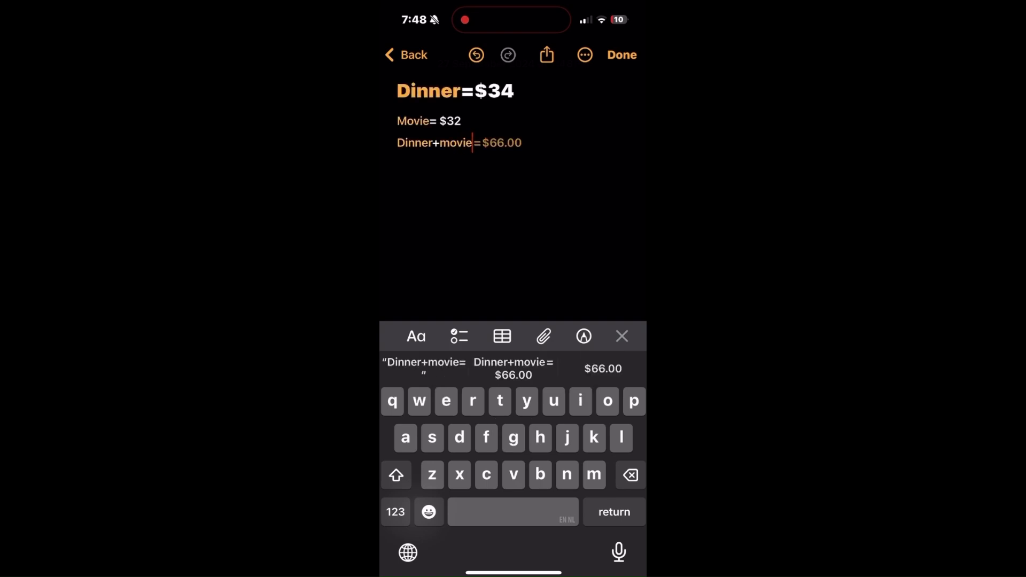
click(396, 511)
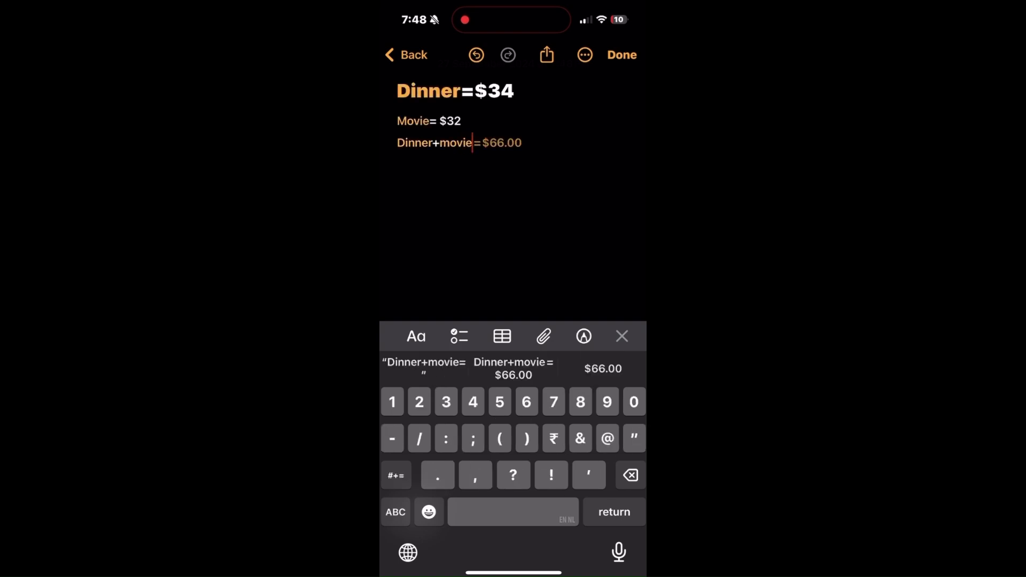
click(396, 476)
click(634, 402)
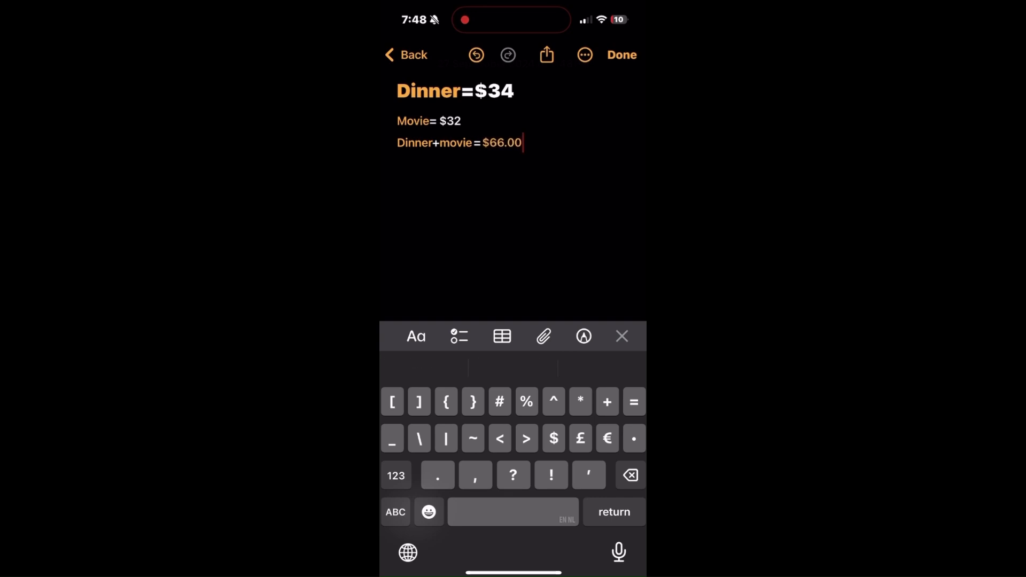
click(614, 511)
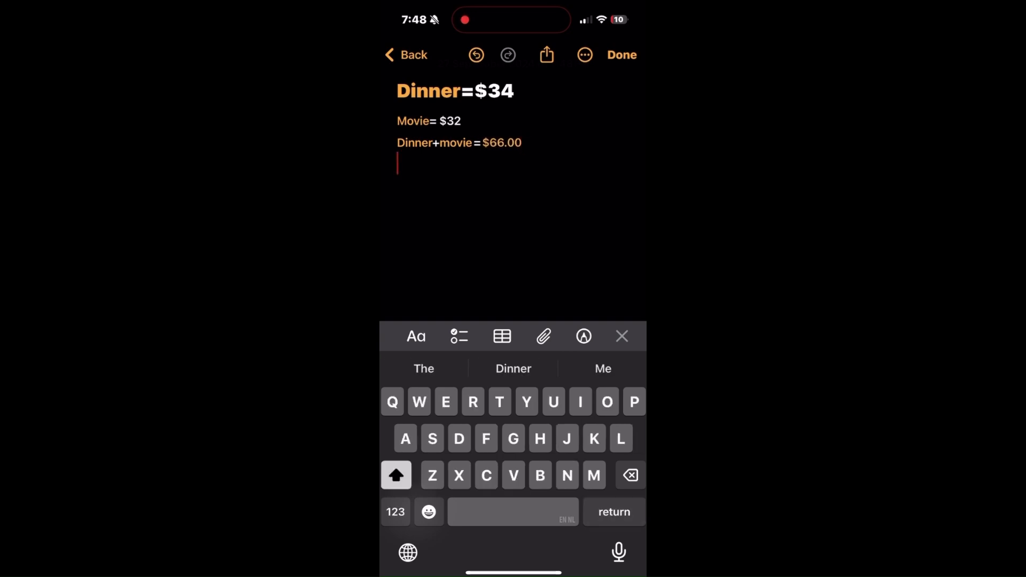
Step: Tap Done on the note, then open and dismiss the options menu and calculator mode choices
click(623, 55)
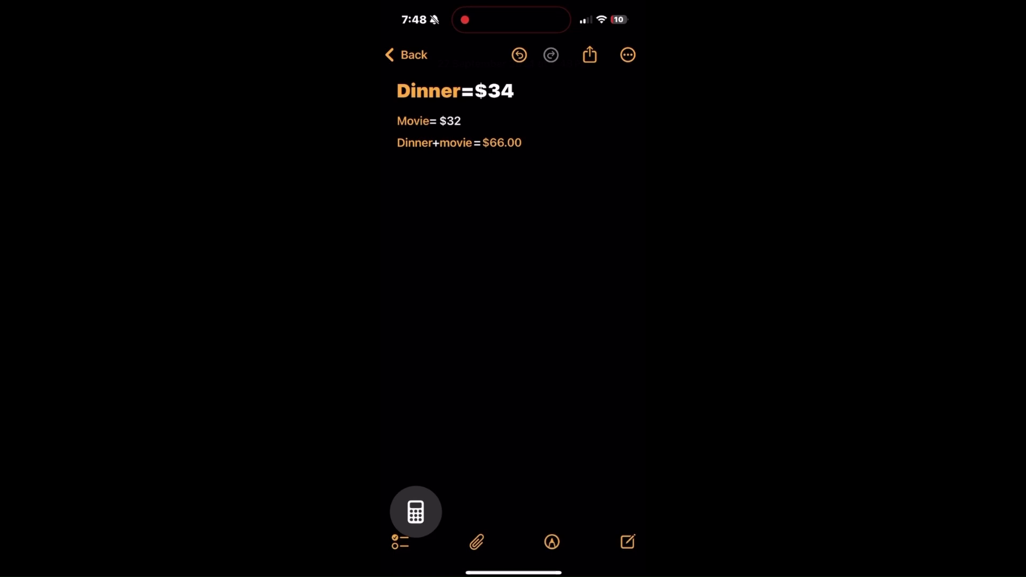
click(628, 54)
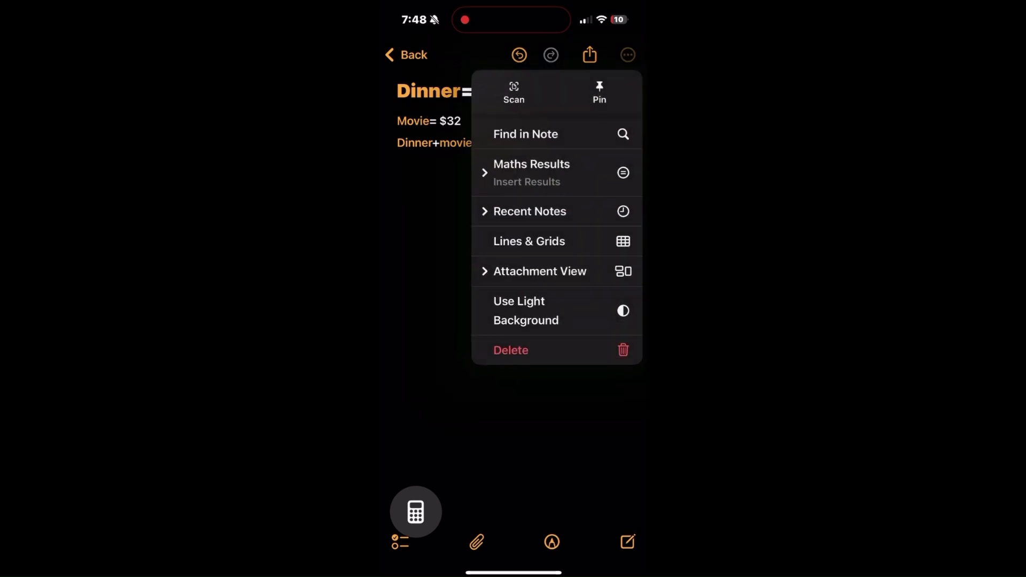
click(416, 512)
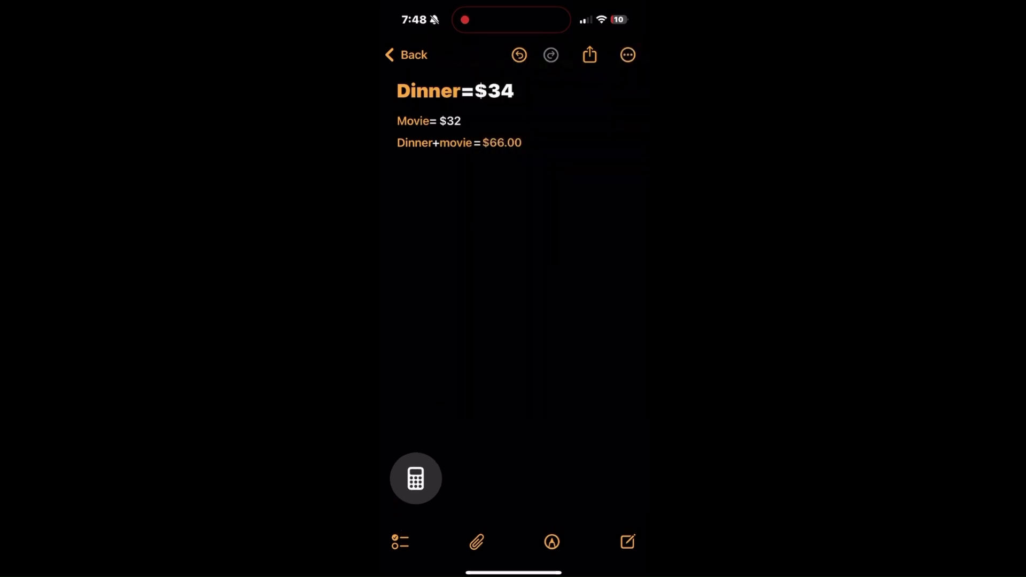
click(400, 542)
click(562, 320)
click(406, 55)
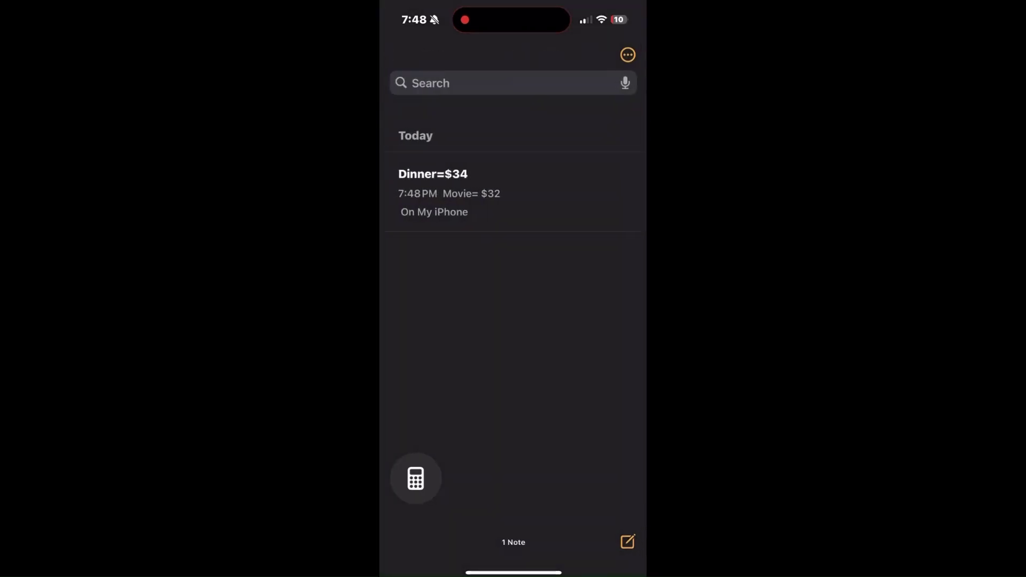
click(514, 193)
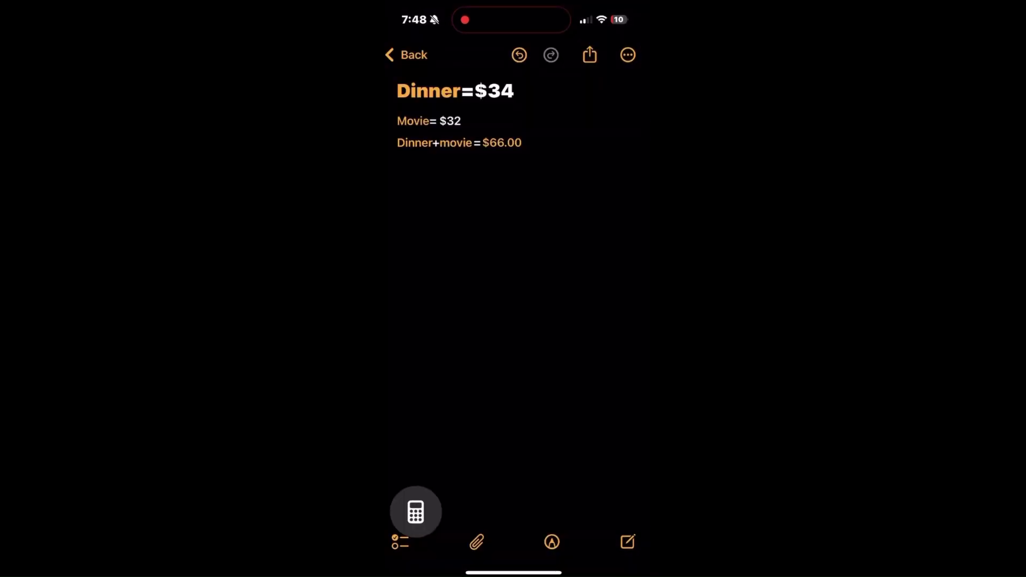
click(628, 54)
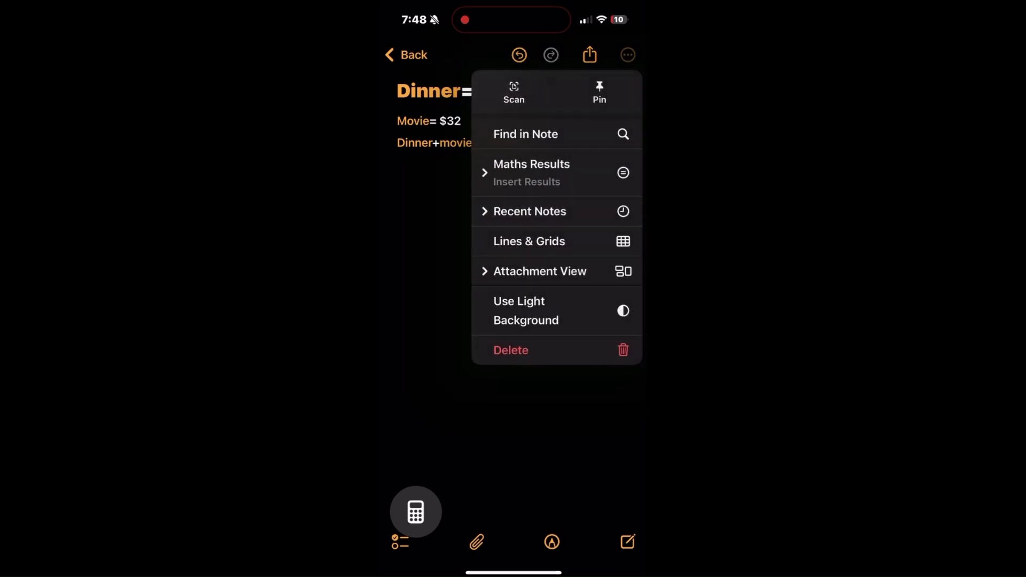
click(433, 321)
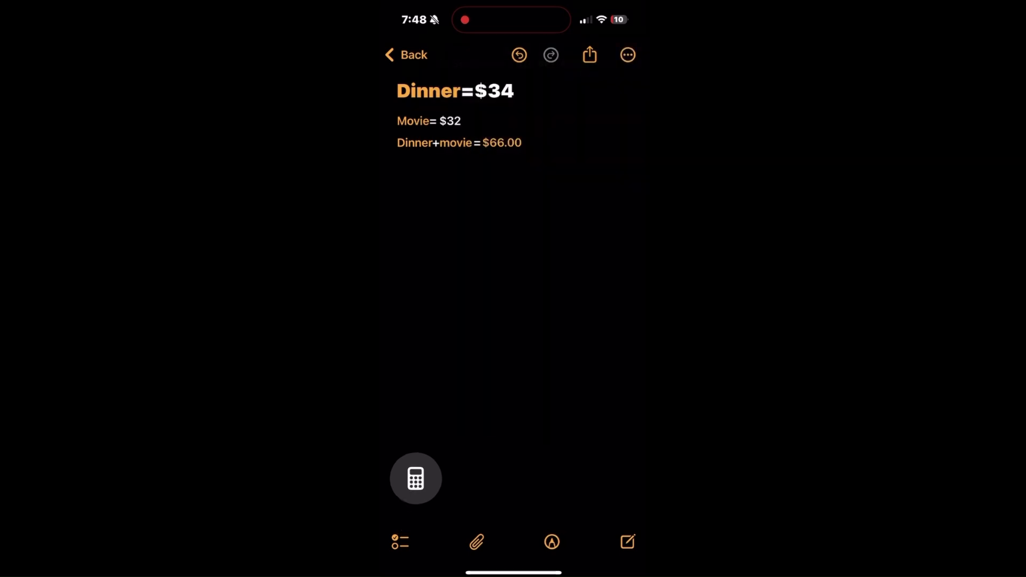
click(416, 479)
click(513, 280)
click(406, 54)
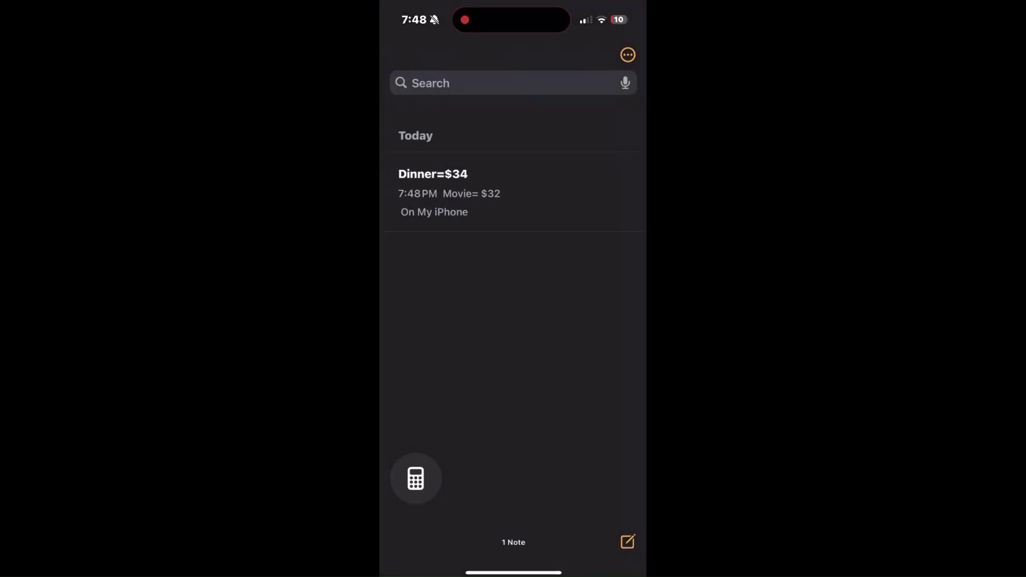